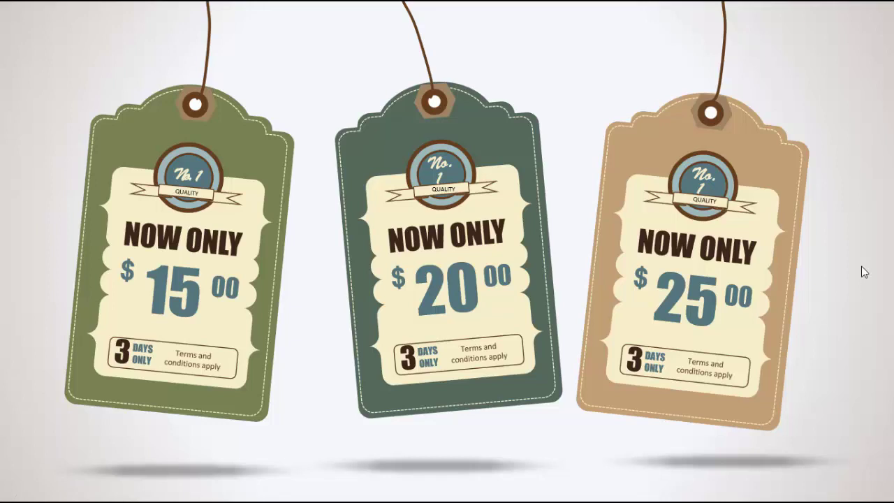
- Advance the slideshow to the brochure example slide and then past it
key("Right")
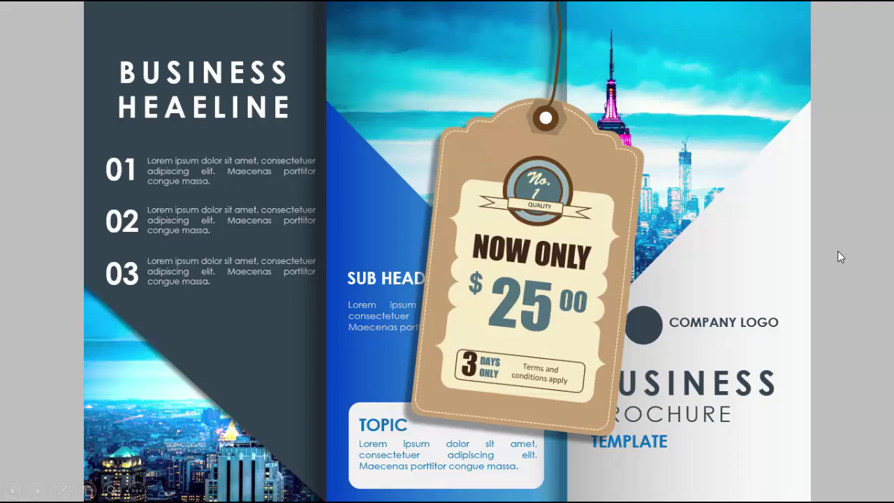
key("Right")
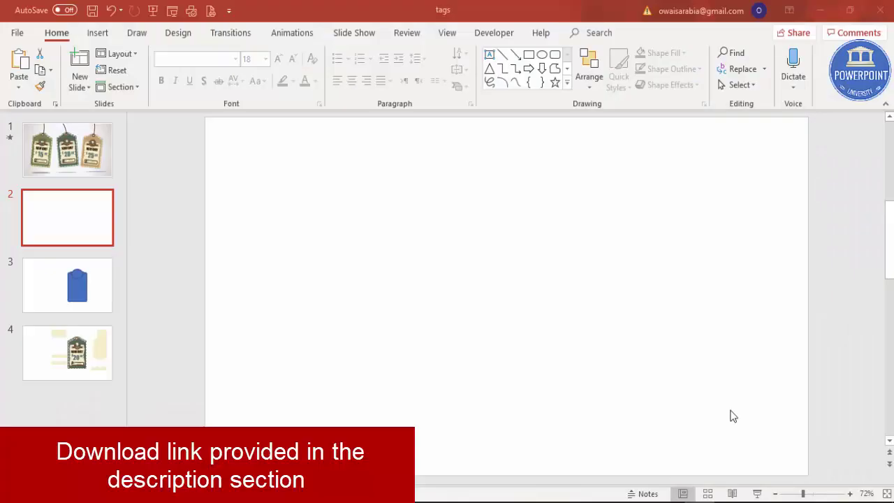
- Bring up the Insert options with the blank slide 2 ready for drawing
left_click(111, 36)
- Draw a tall 4.2" by 2.93" rounded rectangle with slightly rounded corners and no outline
left_click(211, 93)
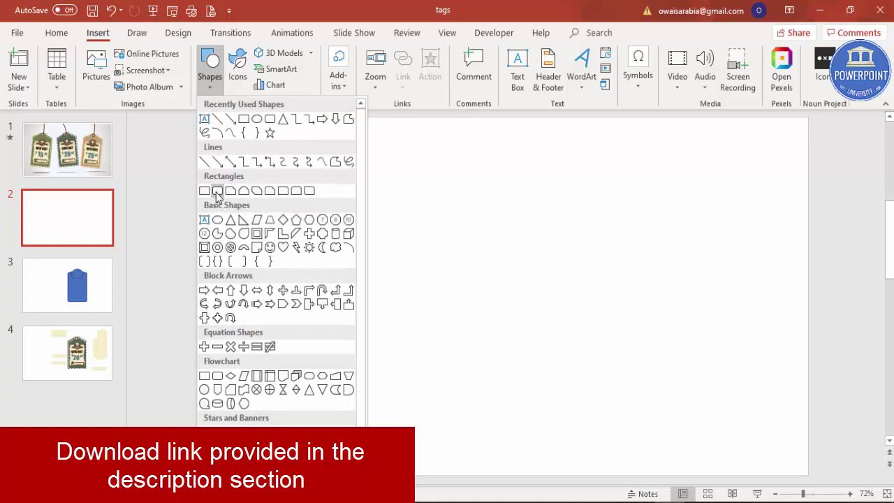
left_click(217, 191)
left_click_drag(453, 214, 585, 414)
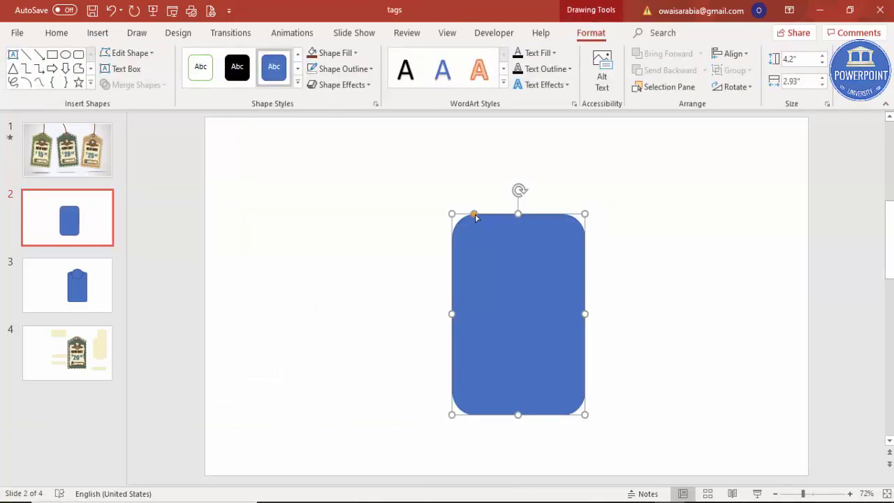
left_click_drag(475, 217, 466, 219)
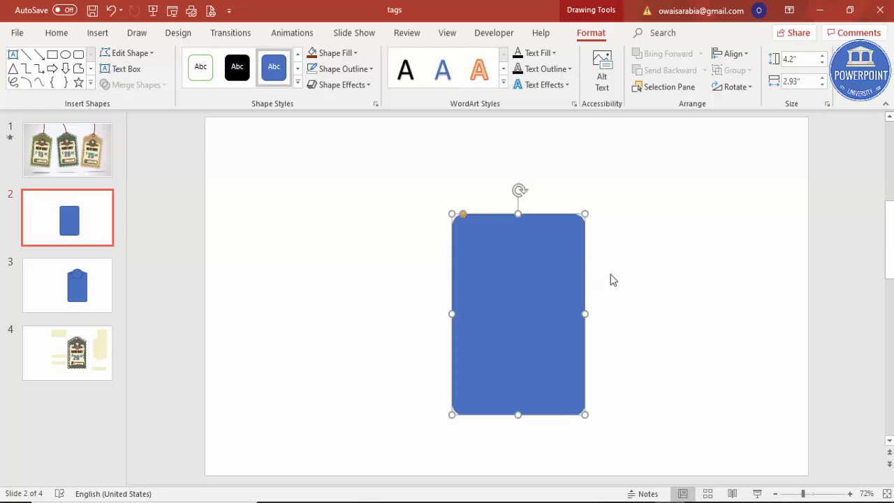
left_click(364, 68)
left_click(333, 214)
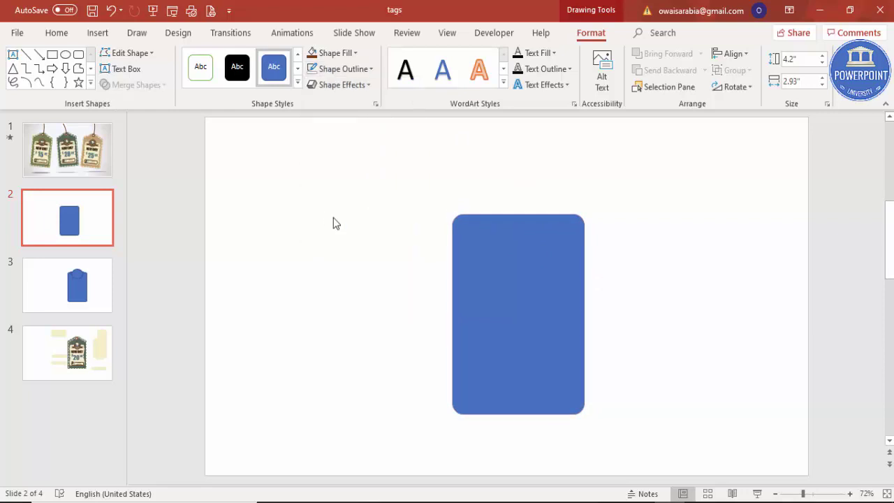
left_click(287, 186)
left_click(98, 33)
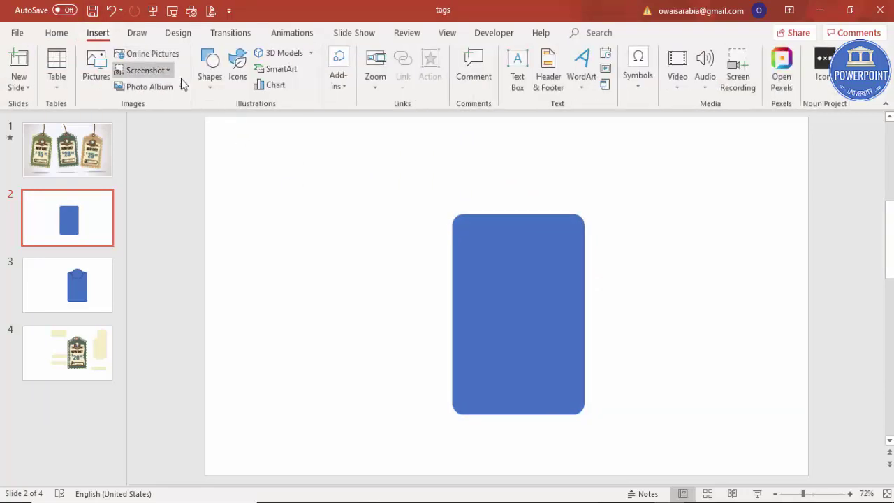
- Add a 0.62" by 2.03" pill-shaped rounded rectangle centred over the tall rectangle's top edge
left_click(210, 88)
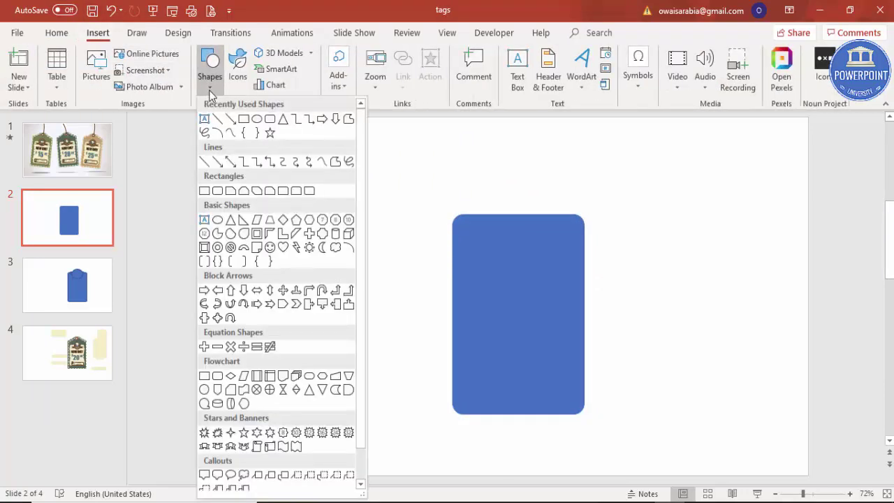
left_click(219, 197)
left_click_drag(478, 206, 571, 236)
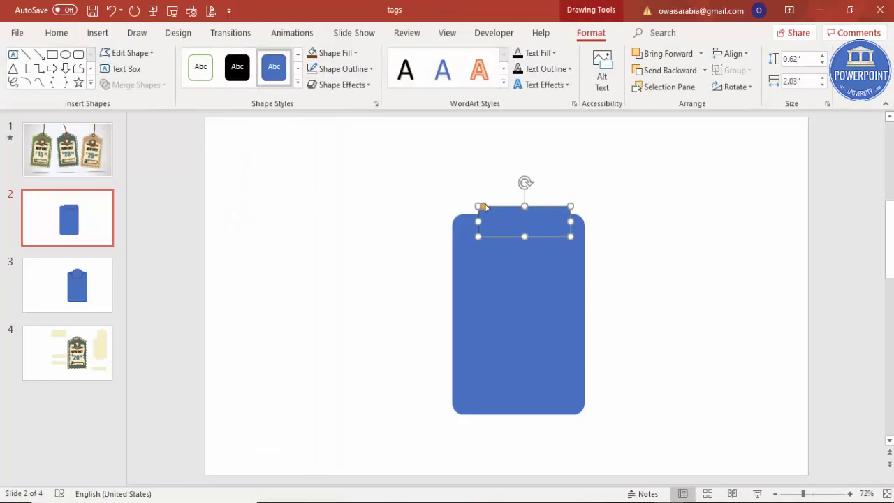
left_click_drag(484, 207, 525, 222)
key("Up")
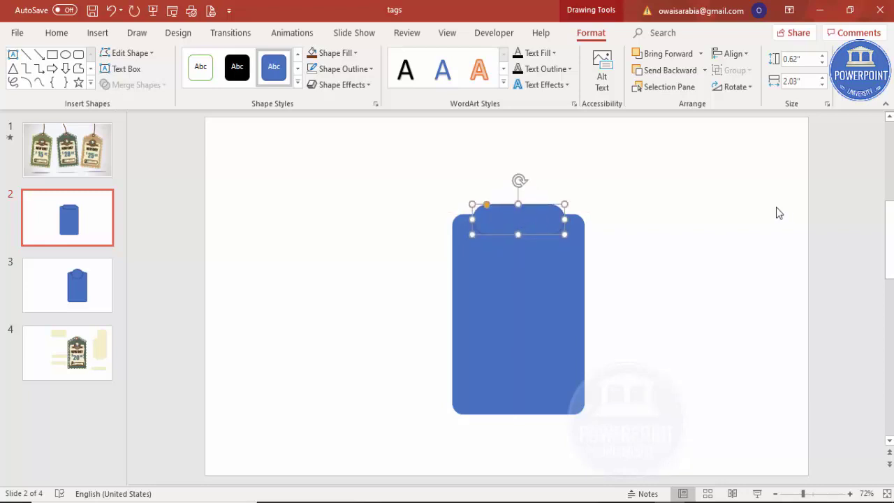
left_click(426, 154)
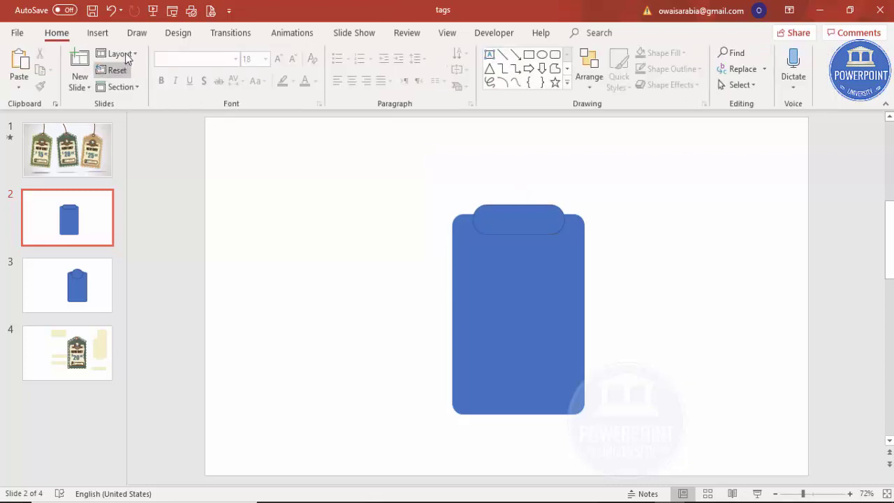
- Draw a 1.28" by 1.51" oval over the top of the tag
left_click(102, 35)
left_click(207, 83)
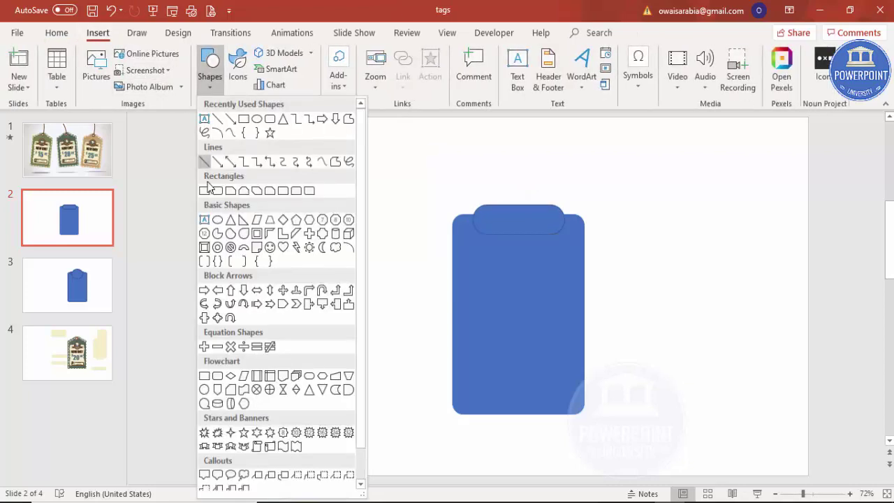
left_click(218, 219)
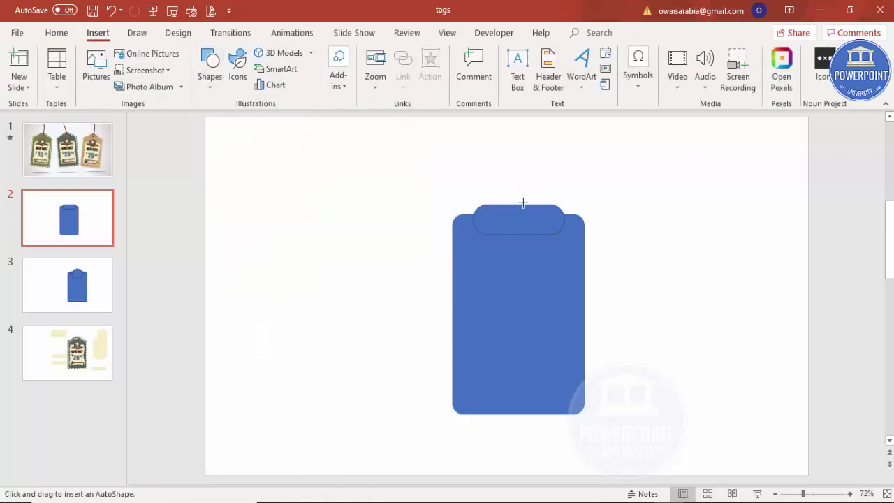
left_click_drag(490, 191, 517, 232)
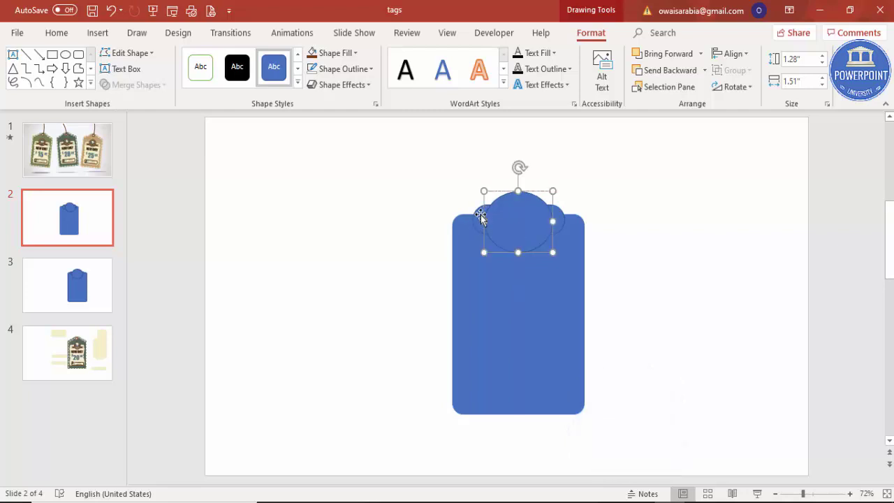
- Centre-align the oval, pill and tall rectangle horizontally, then select all shapes
left_click(480, 217, "shift")
left_click(465, 252, "shift")
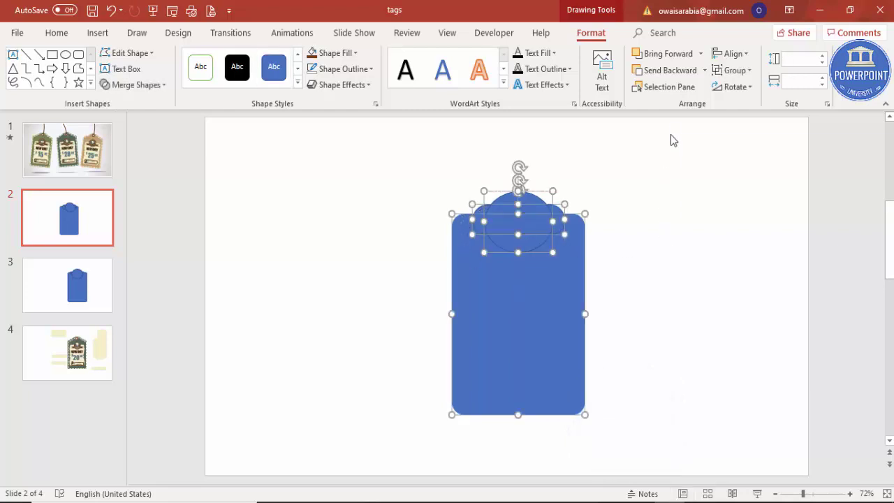
left_click(730, 53)
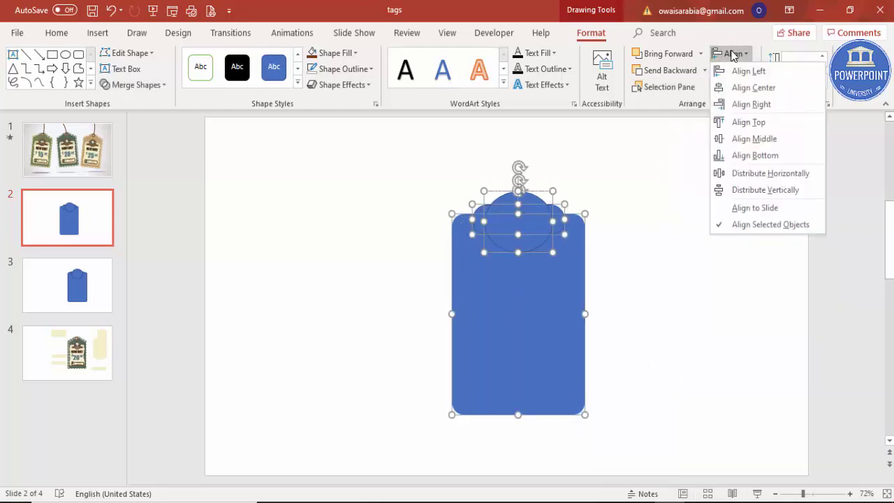
left_click(756, 88)
left_click(675, 200)
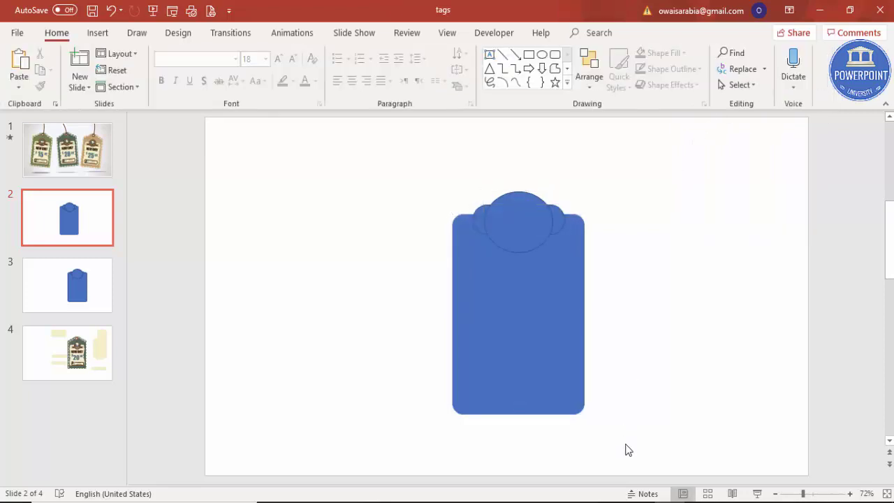
key("ctrl+a")
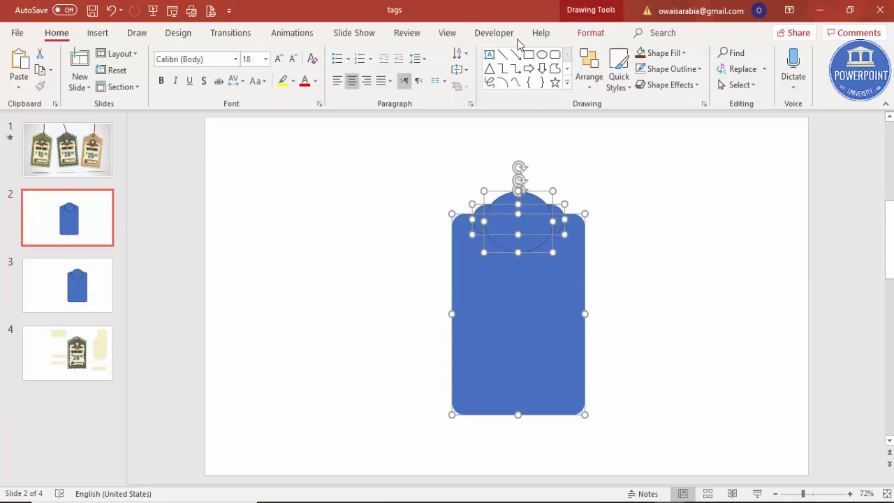
left_click(590, 33)
- Union the oval, pill and rectangle into one tag shape and shift it slightly left
left_click(141, 87)
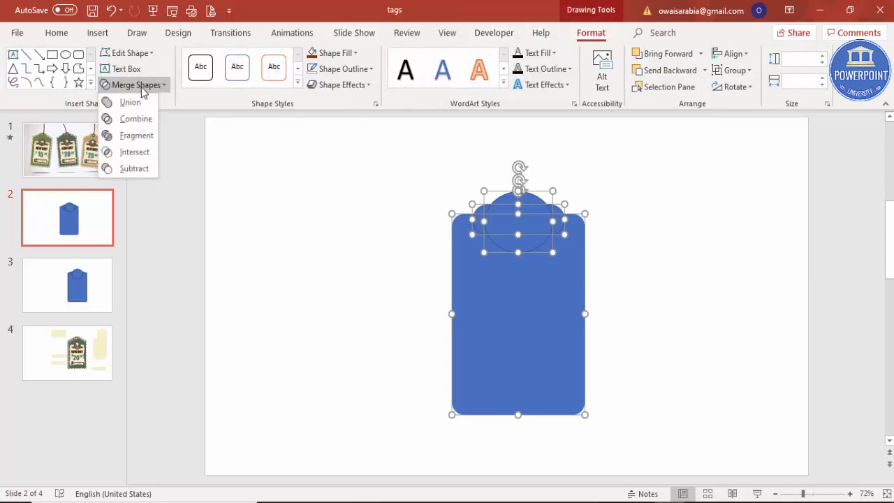
left_click(132, 103)
left_click_drag(529, 290, 505, 289)
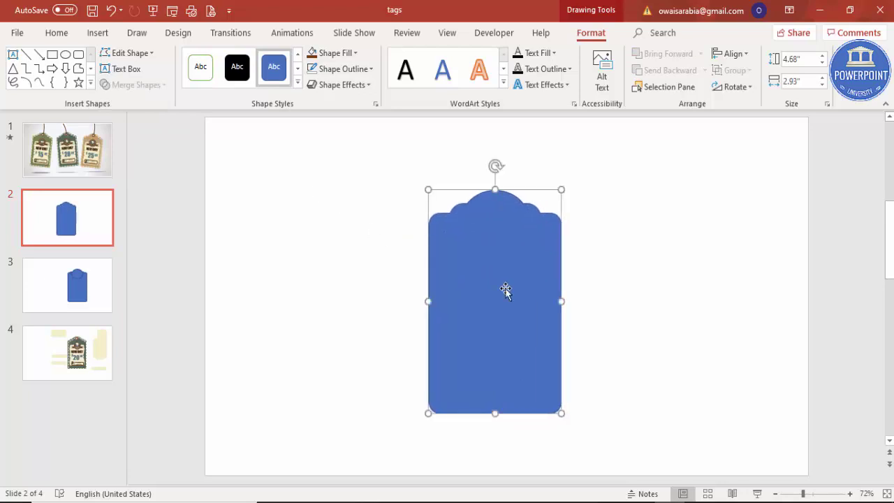
left_click(687, 275)
- Fill the merged tag with the slate blue-grey recent colour
left_click(476, 255)
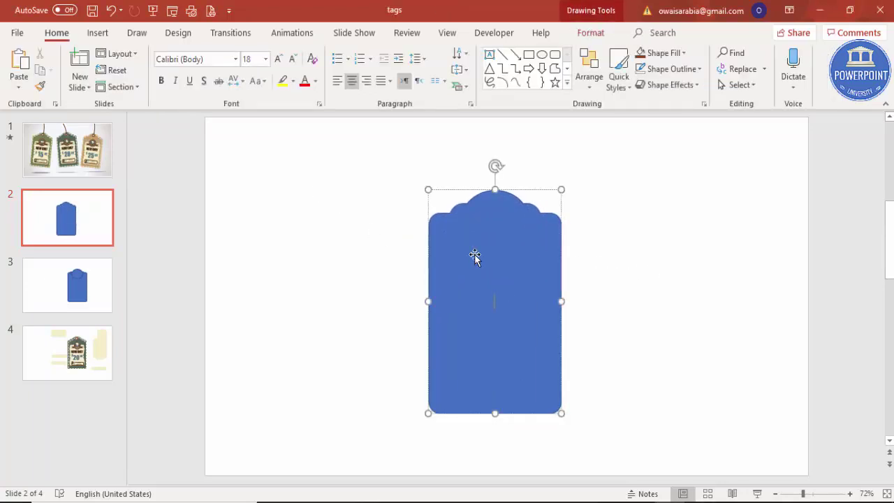
left_click(579, 36)
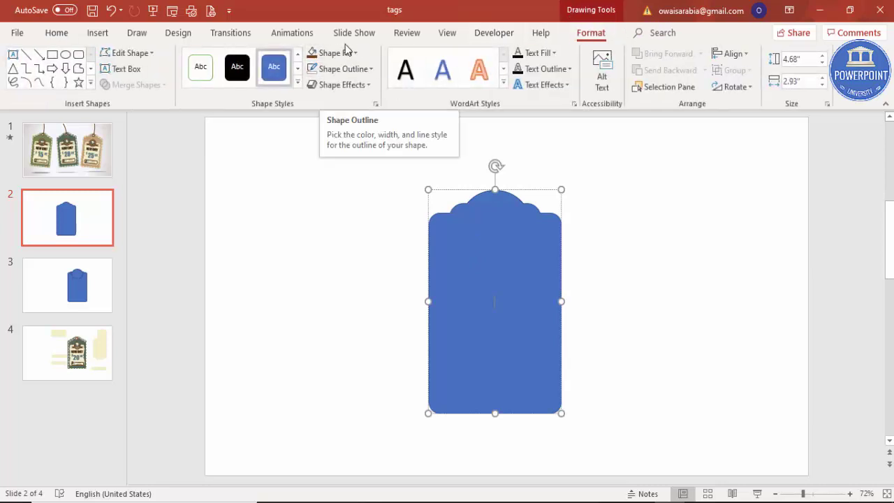
left_click(343, 53)
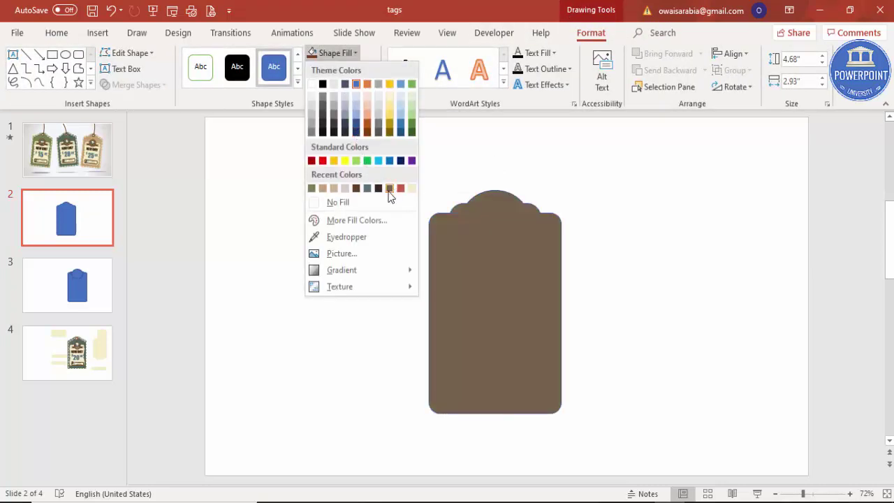
left_click(367, 189)
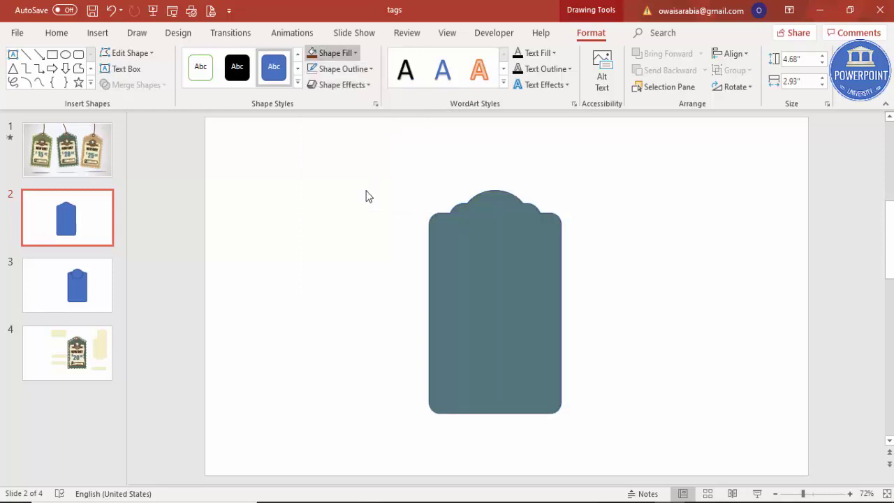
left_click(596, 217)
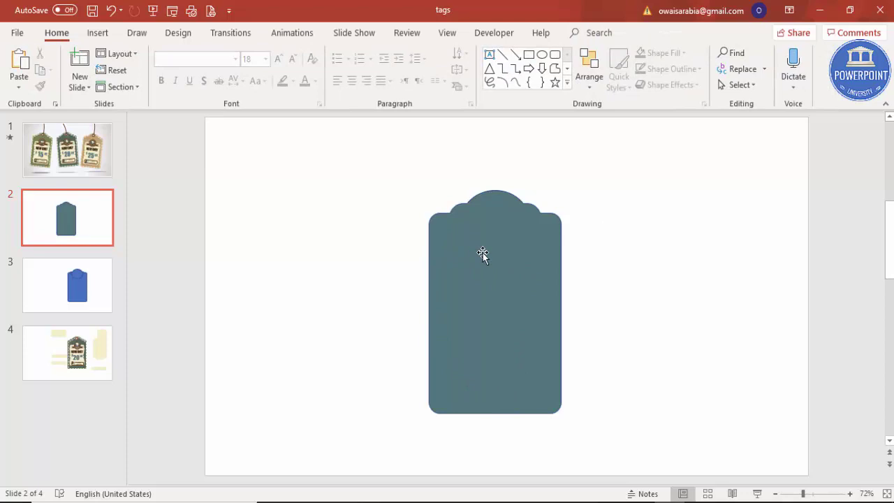
left_click(101, 35)
- Draw a 0.83" by 1.83" double brace left of the tag and reshape its curves
left_click(206, 91)
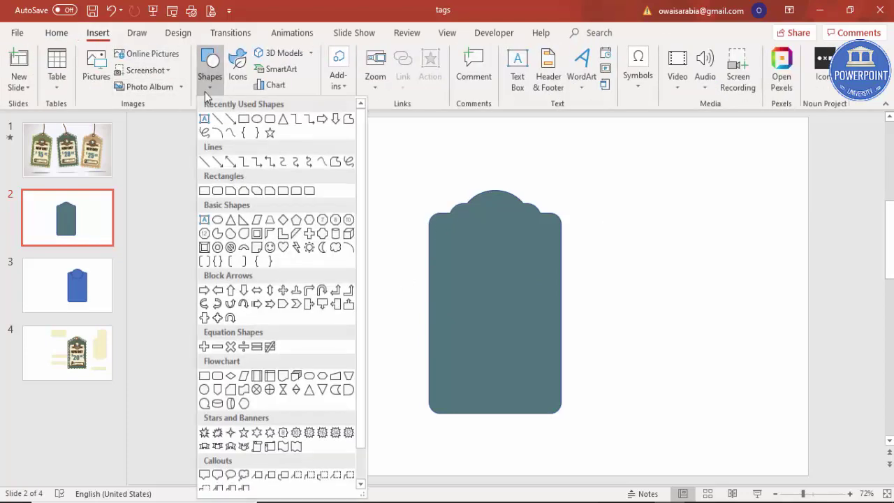
left_click(221, 265)
left_click_drag(297, 204, 376, 243)
mouse_move(295, 205)
left_mouse_down()
mouse_move(324, 209)
mouse_move(323, 222)
mouse_move(278, 219)
mouse_move(294, 208)
left_mouse_up()
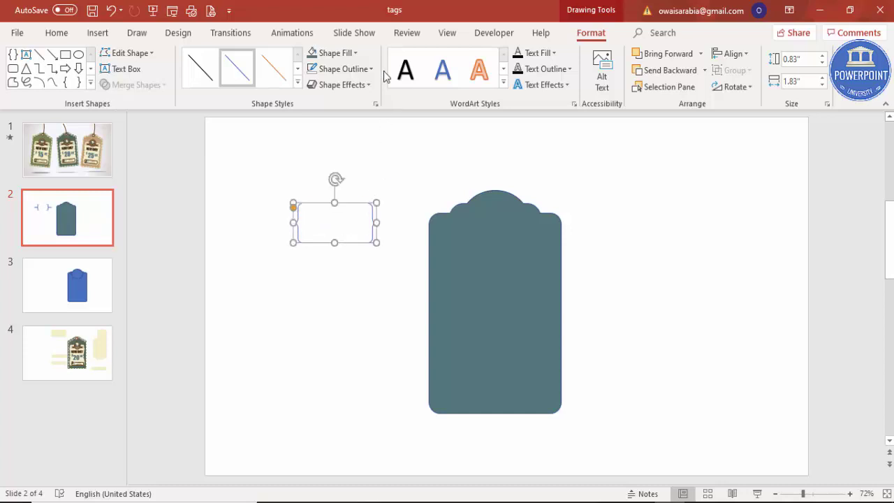
- Fill the double brace light yellow and remove its outline
left_click(348, 55)
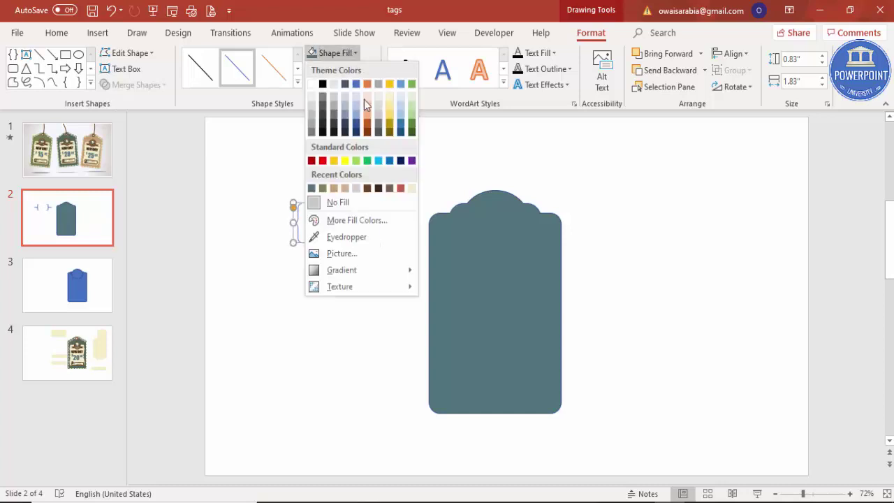
left_click(413, 189)
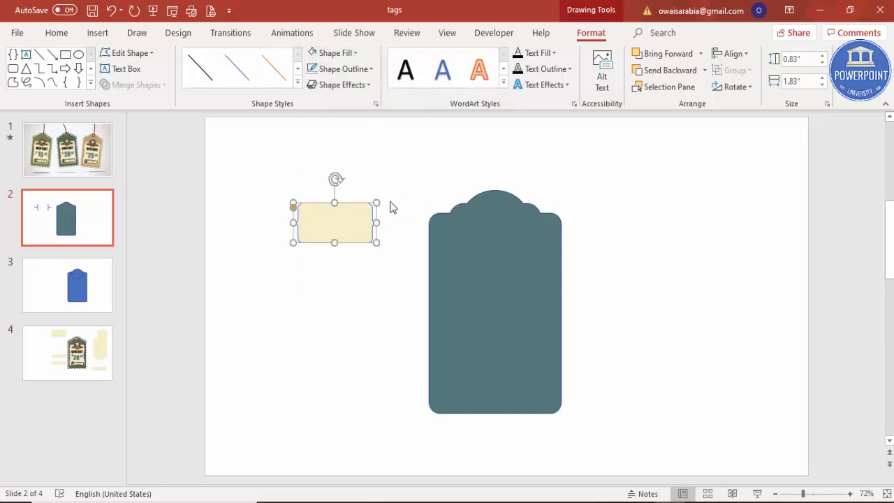
left_click(360, 69)
left_click(361, 225)
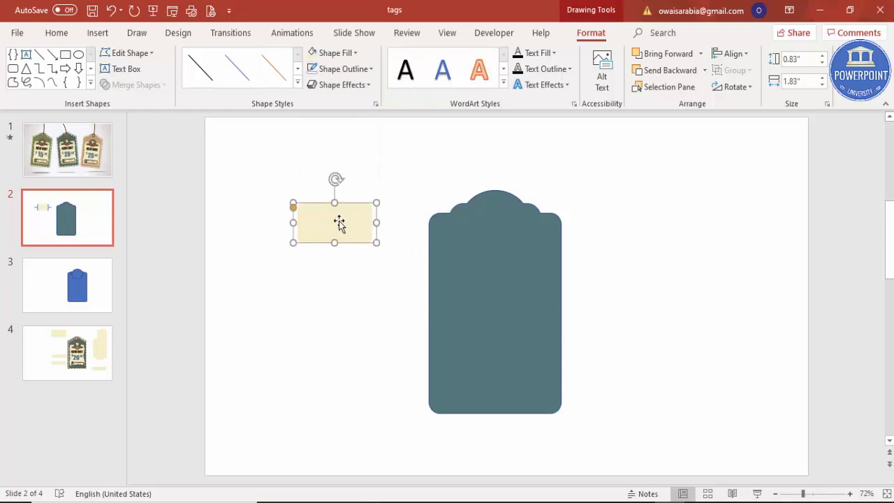